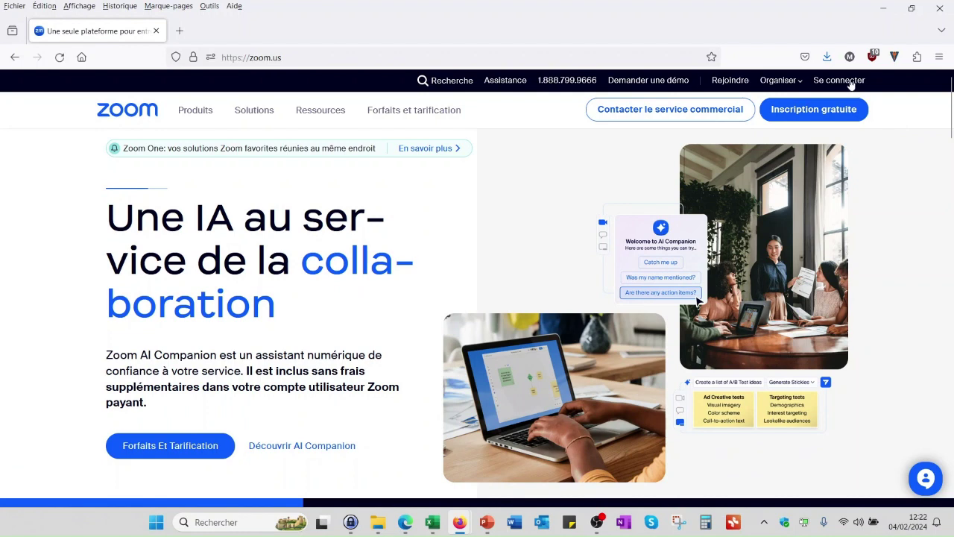
- Sign in to the Zoom account with the filled-in credentials and host a new meeting with video on
{"action": "left_click", "coordinate": [851, 85]}
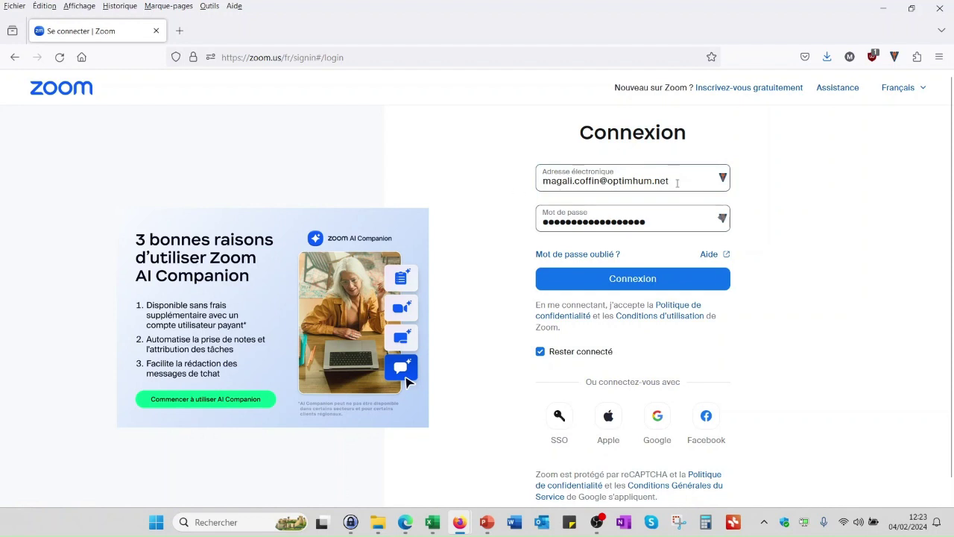
{"action": "left_click", "coordinate": [646, 287]}
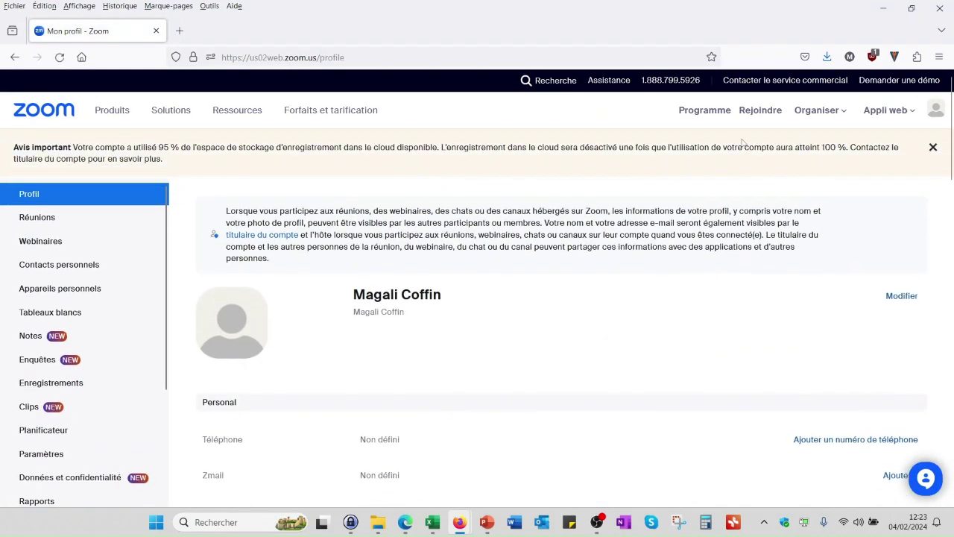
{"action": "left_click", "coordinate": [840, 115]}
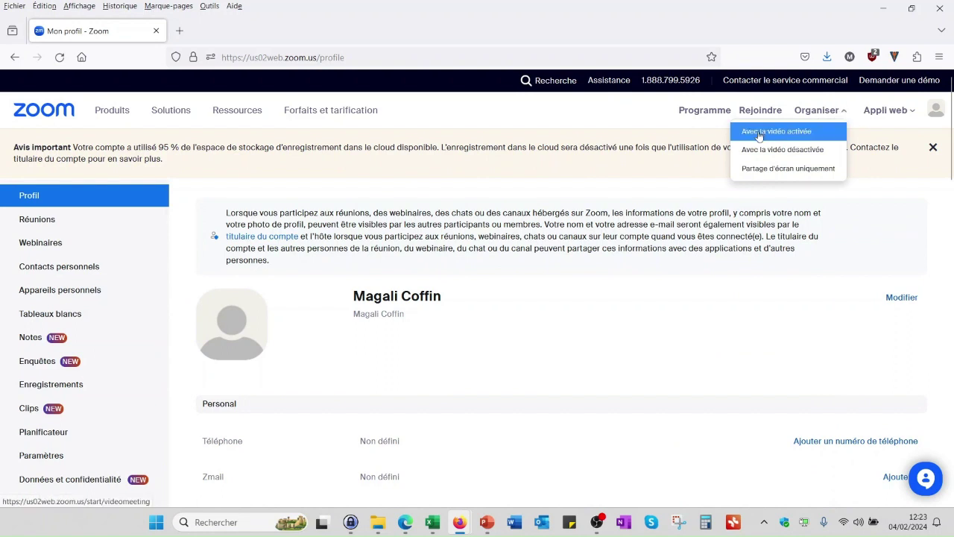
{"action": "left_click", "coordinate": [810, 135]}
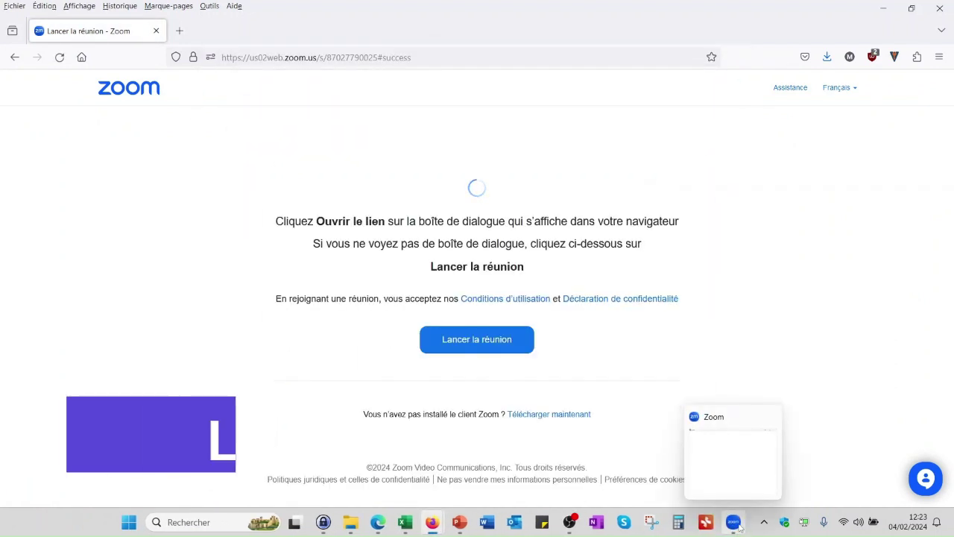
{"action": "left_click", "coordinate": [458, 341]}
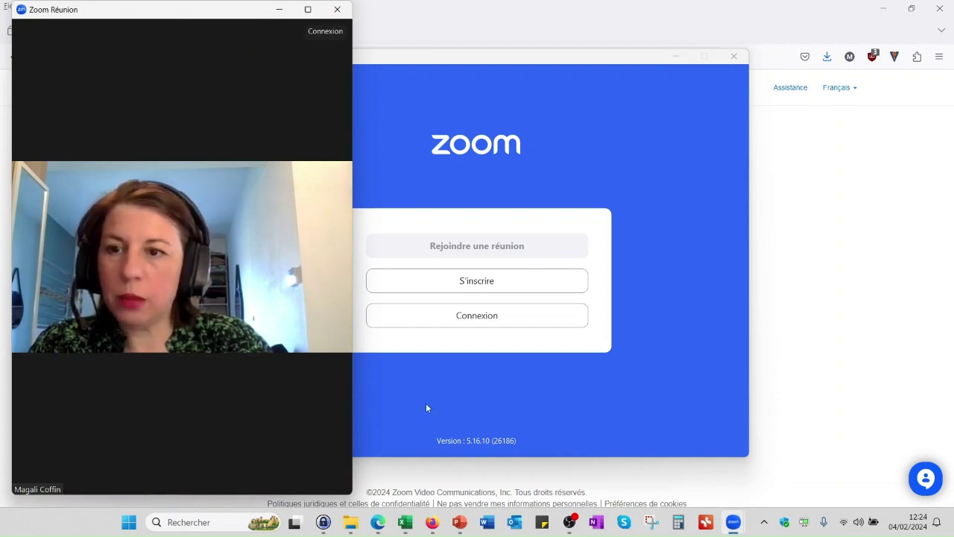
- Maximize the meeting window to fill the screen
{"action": "mouse_move", "coordinate": [300, 74]}
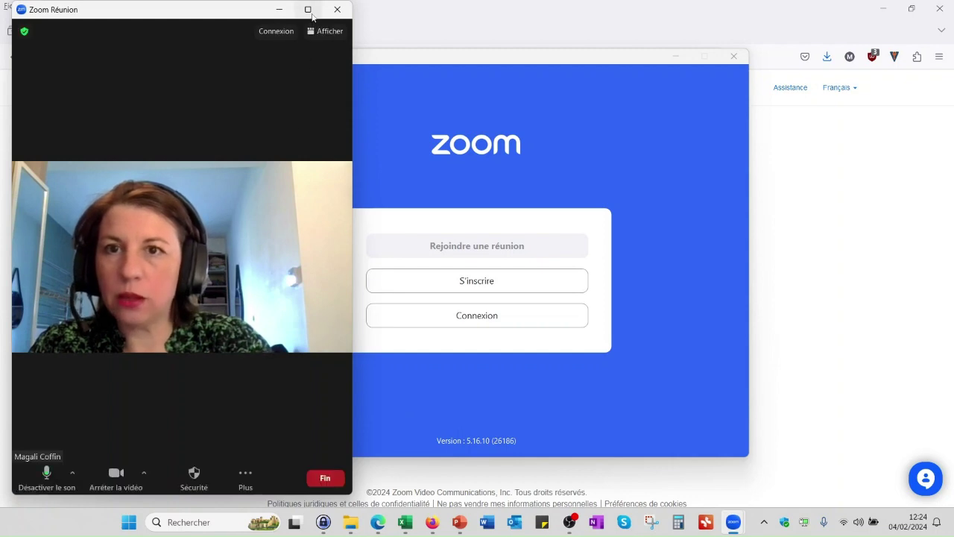
{"action": "mouse_move", "coordinate": [308, 10]}
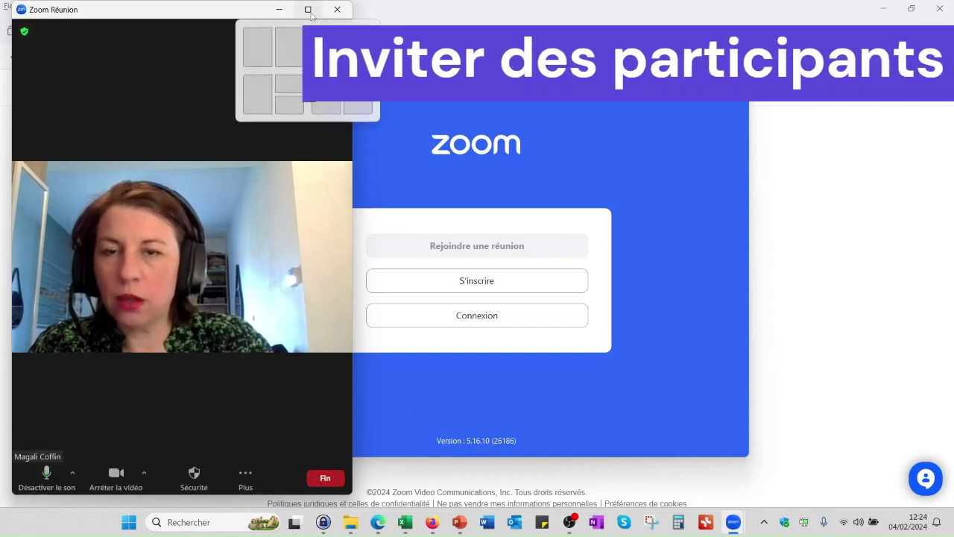
{"action": "left_click", "coordinate": [308, 11]}
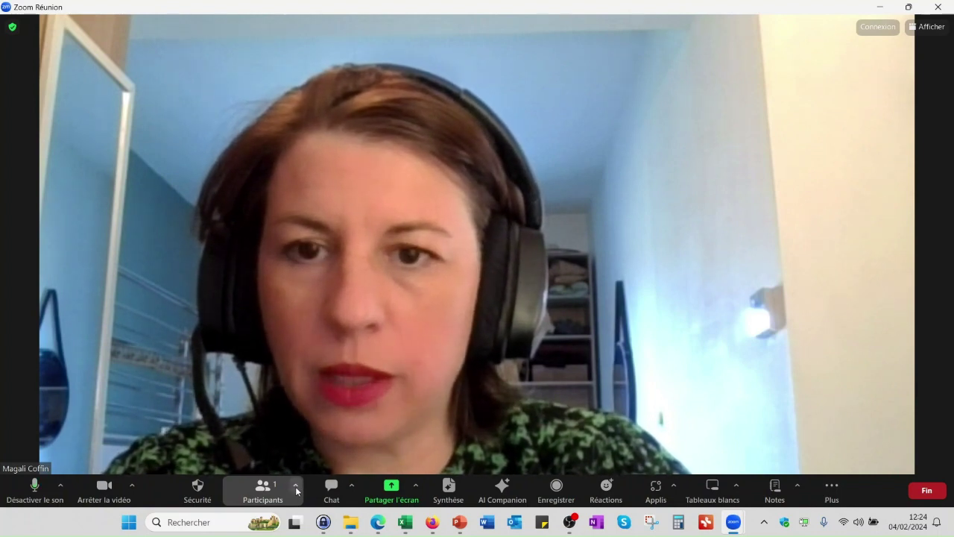
- View the e-mail service and link options for inviting people to the meeting, and close the invitation dialog
{"action": "left_click", "coordinate": [296, 488]}
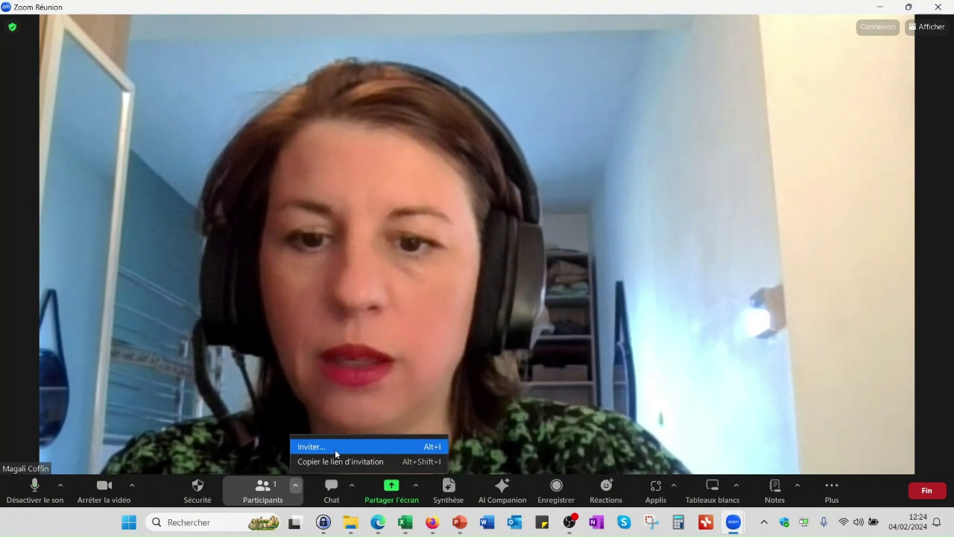
{"action": "left_click", "coordinate": [335, 449]}
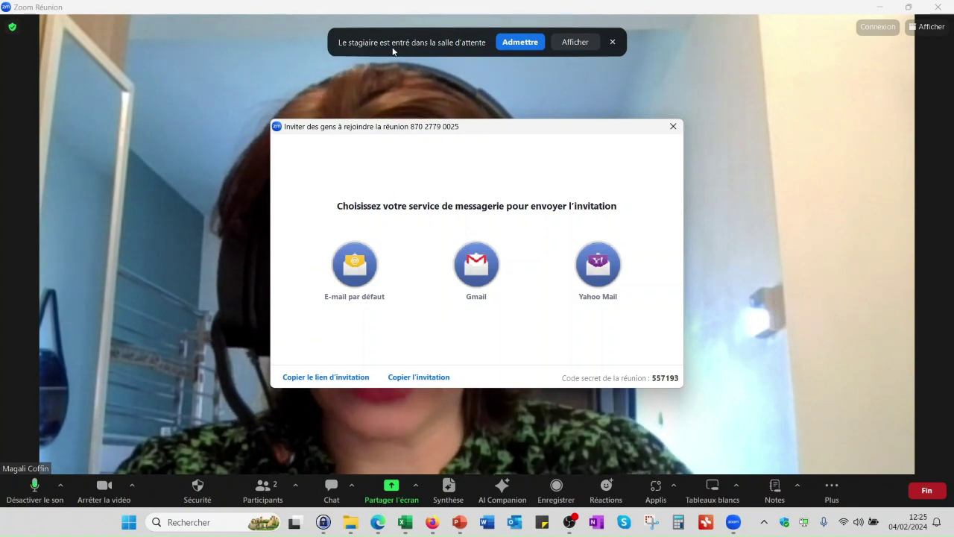
{"action": "left_click", "coordinate": [674, 126]}
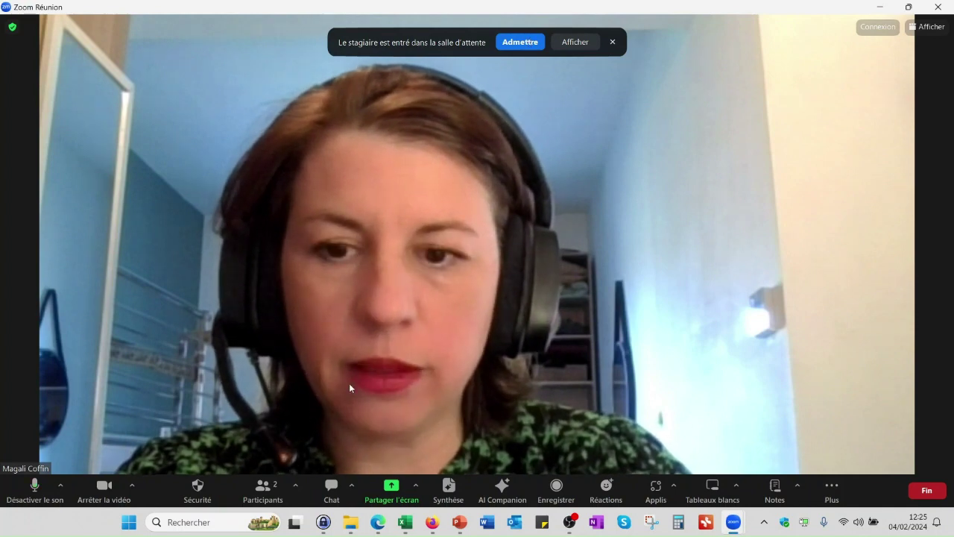
- Admit "Le stagiaire" from the waiting room into the meeting and close the participants list
{"action": "left_click", "coordinate": [254, 496]}
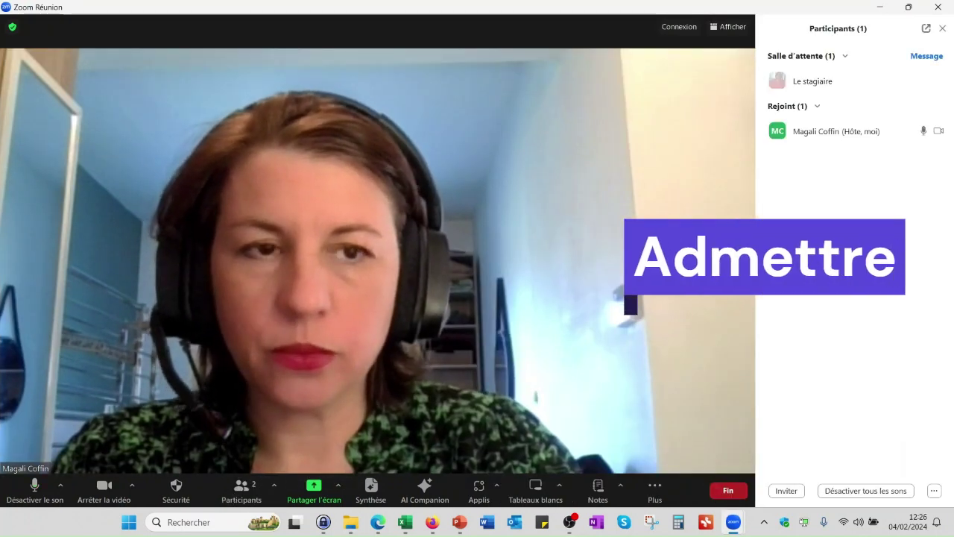
{"action": "mouse_move", "coordinate": [832, 136]}
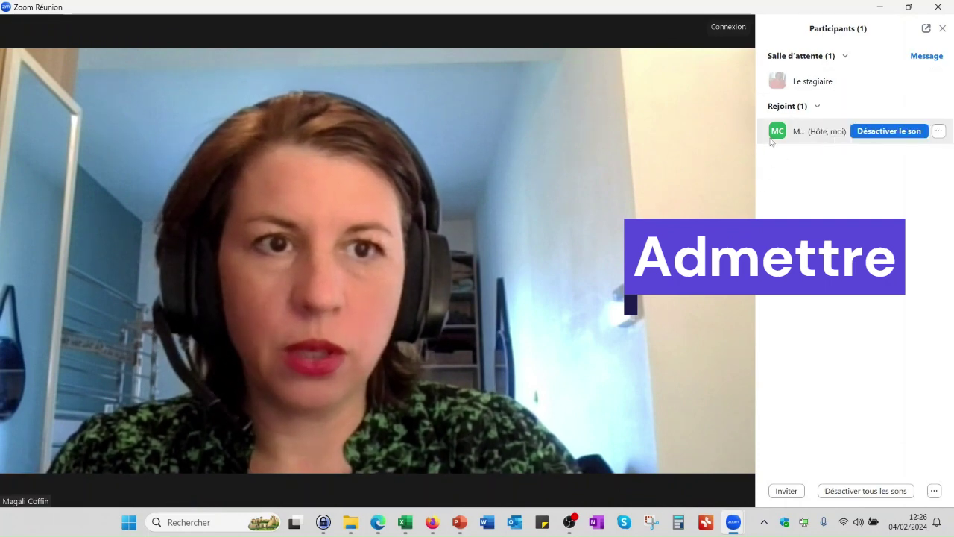
{"action": "mouse_move", "coordinate": [864, 88]}
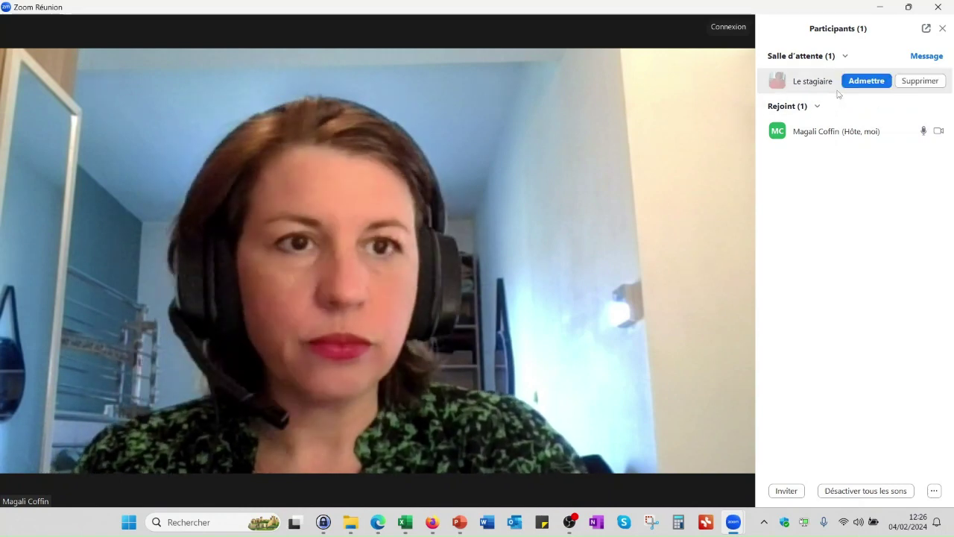
{"action": "left_click", "coordinate": [861, 82]}
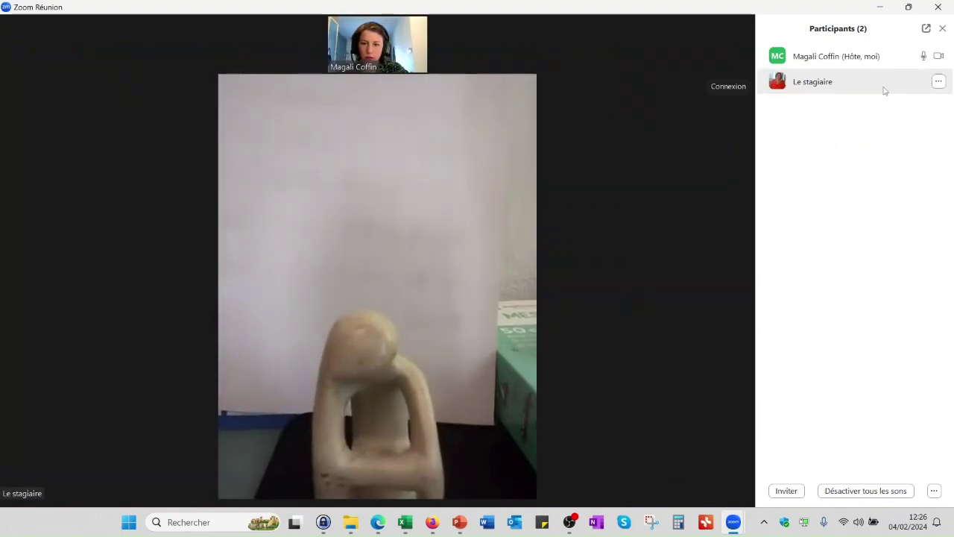
{"action": "left_click", "coordinate": [942, 28]}
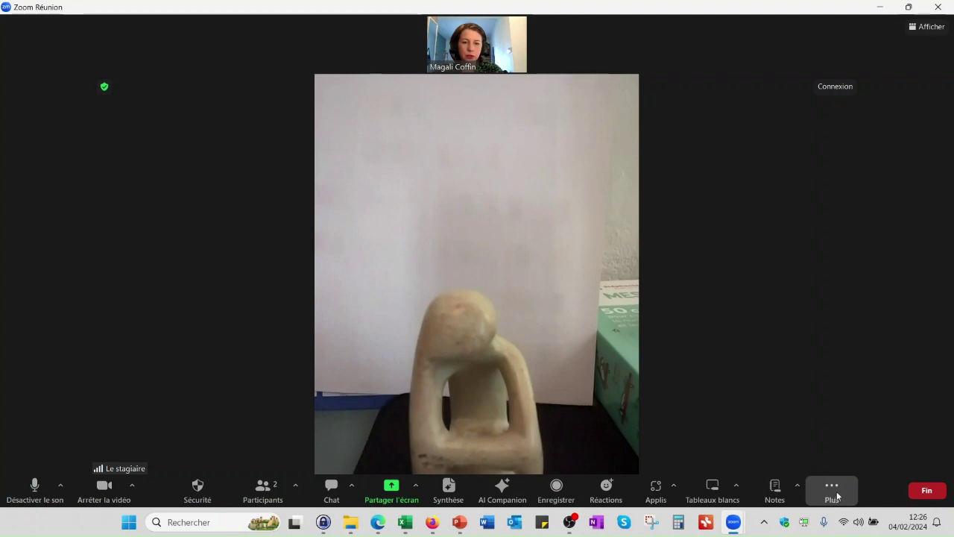
- Start recording the meeting on this computer and end the meeting for all participants
{"action": "left_click", "coordinate": [561, 497]}
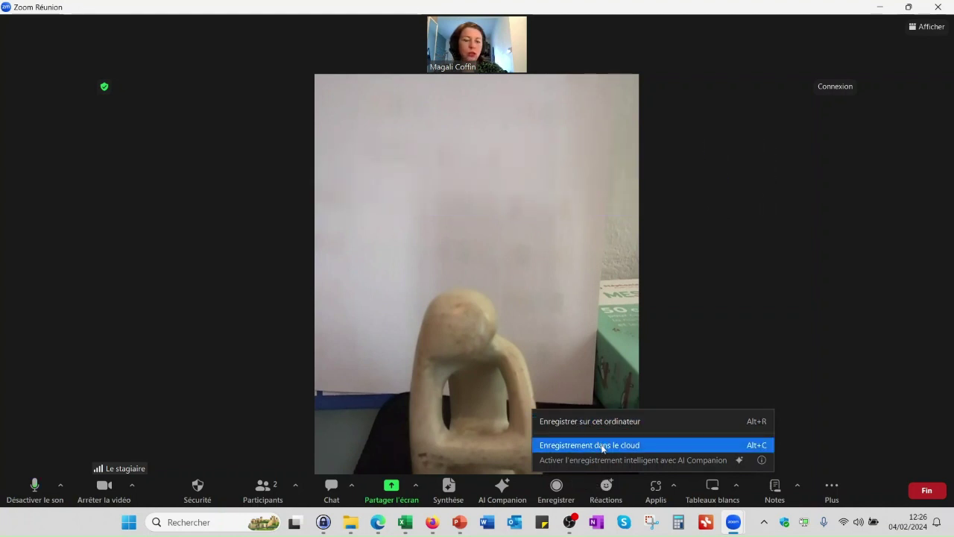
{"action": "left_click", "coordinate": [684, 421]}
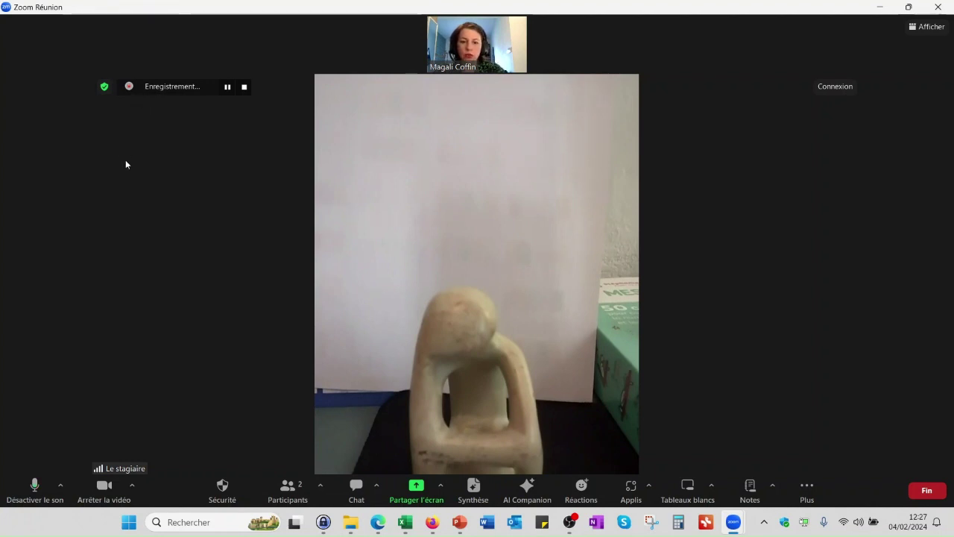
{"action": "left_click", "coordinate": [924, 492]}
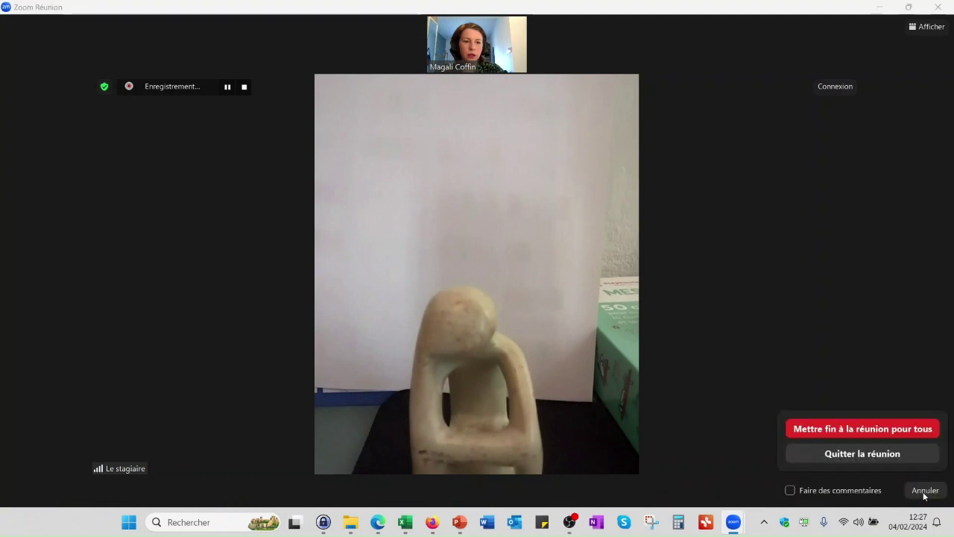
{"action": "left_click", "coordinate": [854, 430]}
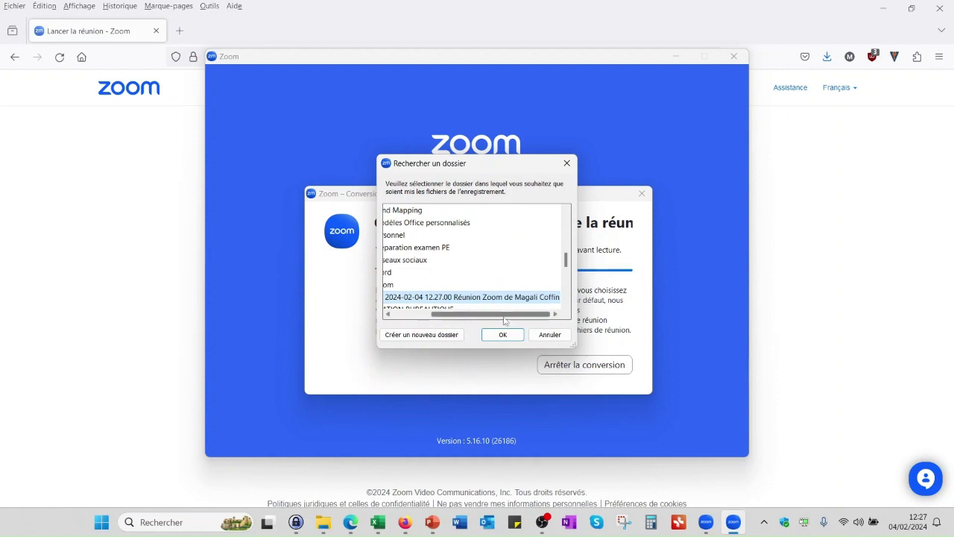
- Check the folder tree and confirm the 2024-02-04 12.27.00 meeting folder inside Documents > Zoom as the location for the recording files
{"action": "left_click_drag", "start_coordinate": [505, 315], "coordinate": [442, 315]}
{"action": "scroll", "coordinate": [424, 294], "scroll_direction": "up", "scroll_amount": 10}
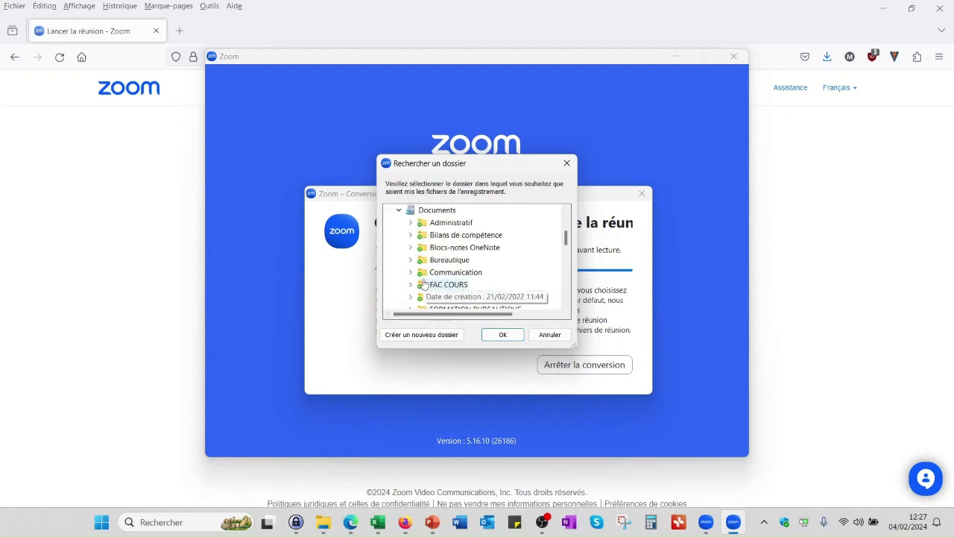
{"action": "scroll", "coordinate": [425, 286], "scroll_direction": "down", "scroll_amount": 2}
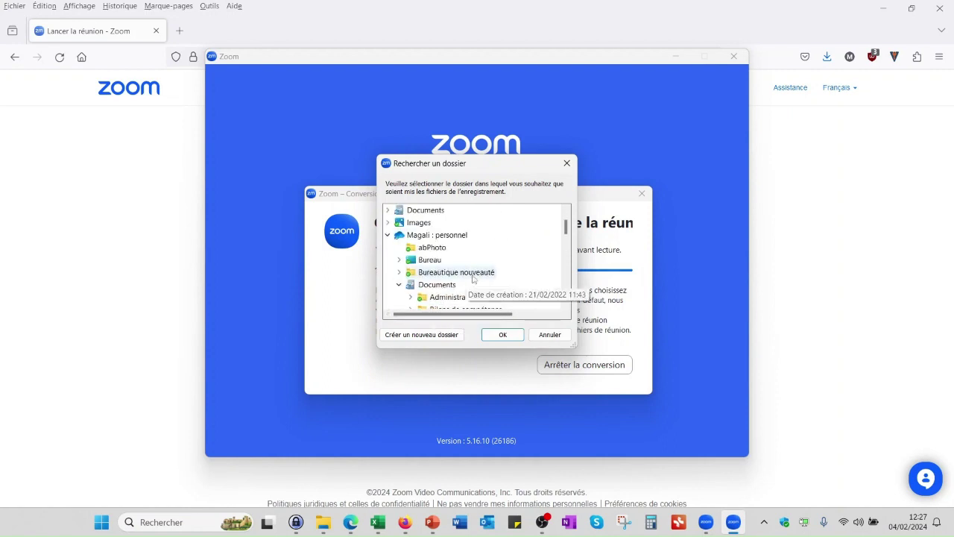
{"action": "scroll", "coordinate": [440, 288], "scroll_direction": "up", "scroll_amount": 1}
{"action": "scroll", "coordinate": [442, 288], "scroll_direction": "up", "scroll_amount": 1}
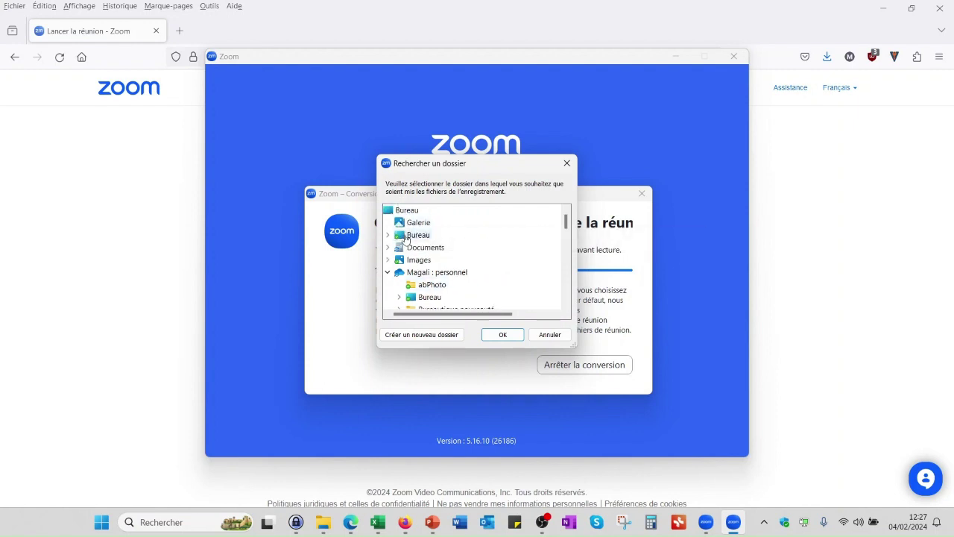
{"action": "scroll", "coordinate": [445, 277], "scroll_direction": "down", "scroll_amount": 1}
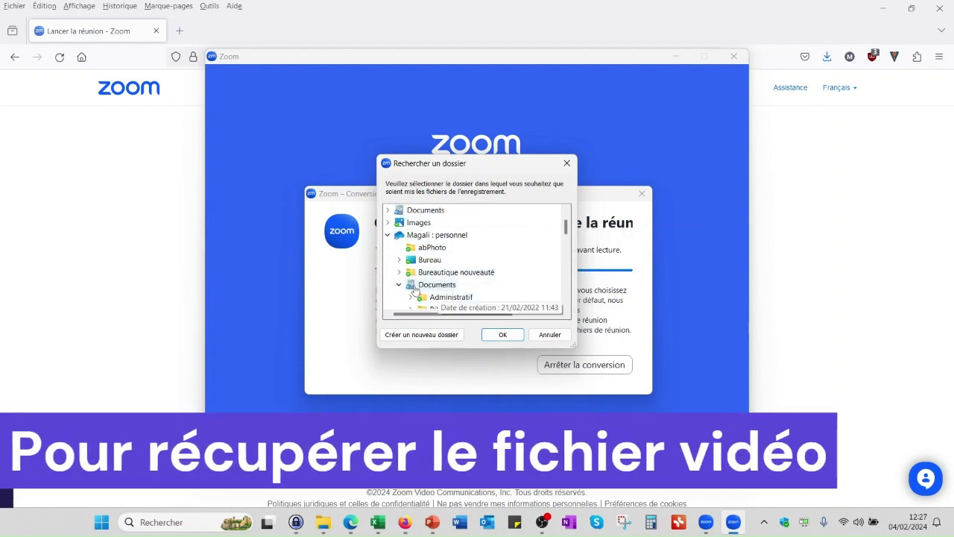
{"action": "scroll", "coordinate": [455, 287], "scroll_direction": "down", "scroll_amount": 4}
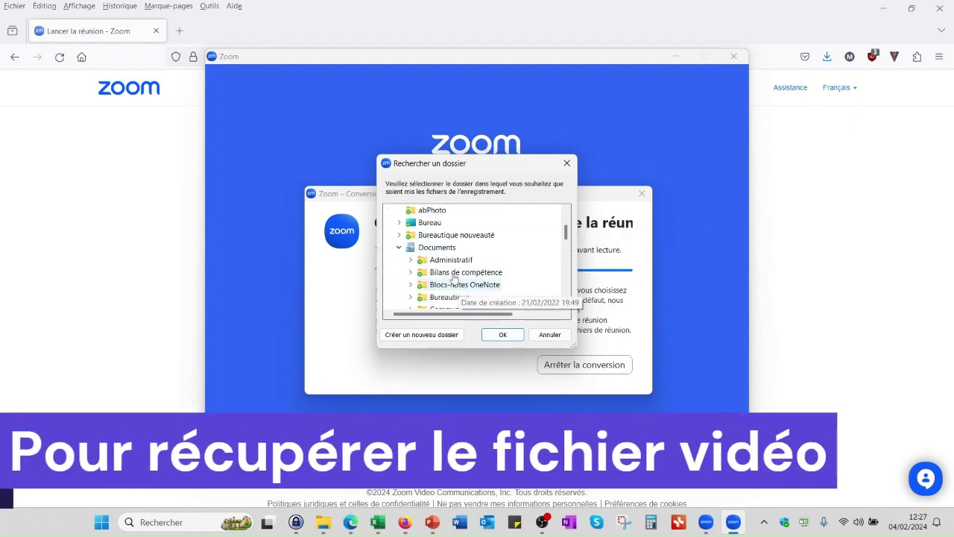
{"action": "scroll", "coordinate": [447, 275], "scroll_direction": "down", "scroll_amount": 3}
{"action": "double_click", "coordinate": [444, 285]}
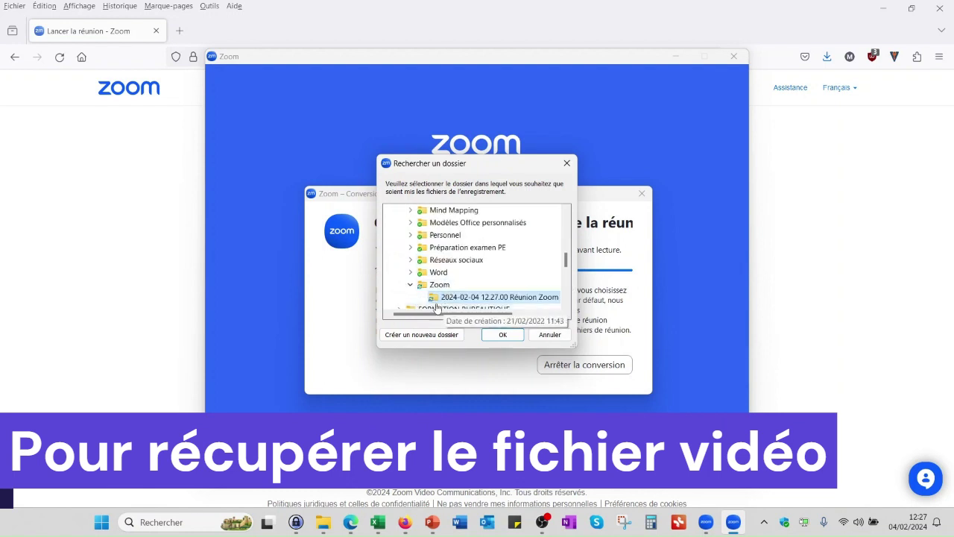
{"action": "scroll", "coordinate": [444, 287], "scroll_direction": "down", "scroll_amount": 1}
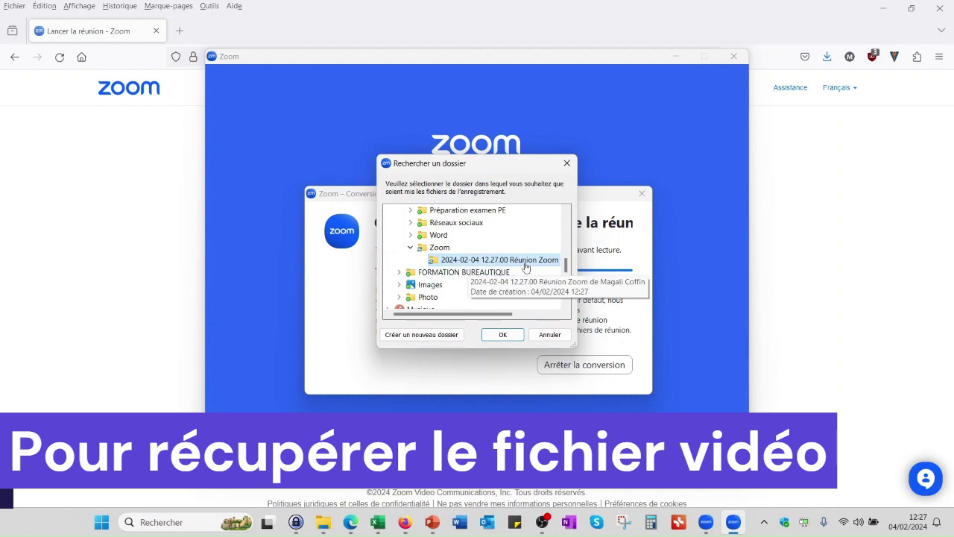
{"action": "left_click", "coordinate": [507, 336]}
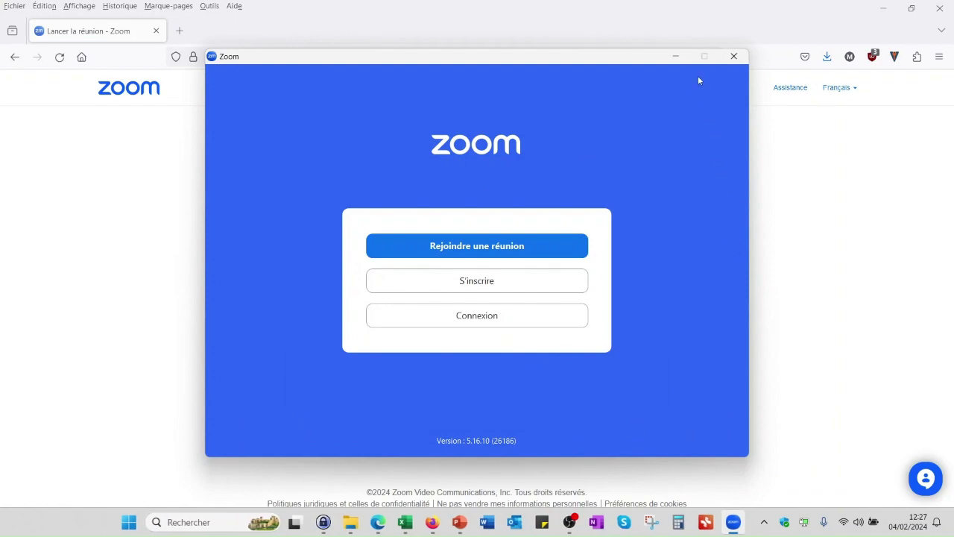
- Switch to File Explorer and open the 2024-02-04 12.27.00 meeting recording folder inside Documents > Zoom
{"action": "left_click", "coordinate": [350, 522]}
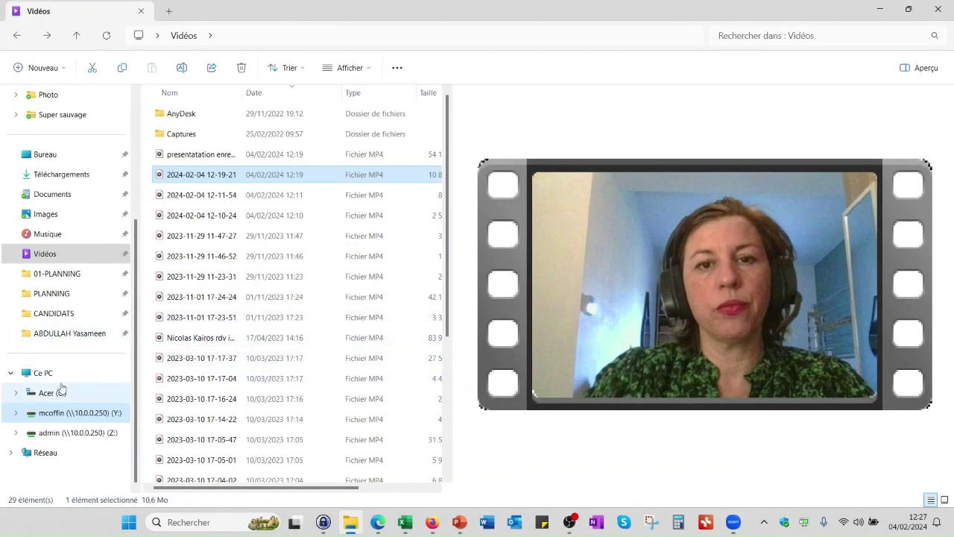
{"action": "left_click", "coordinate": [67, 195]}
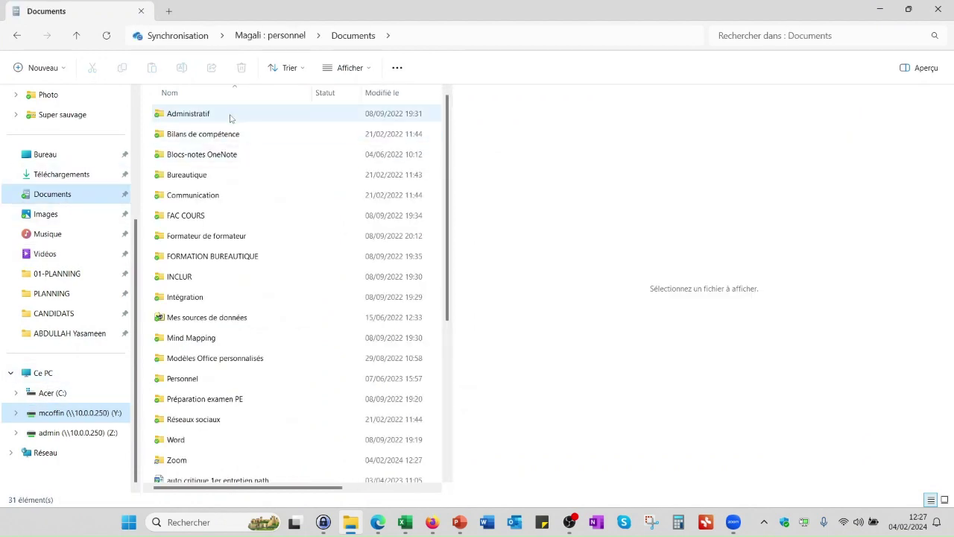
{"action": "scroll", "coordinate": [234, 242], "scroll_direction": "down", "scroll_amount": 2}
{"action": "scroll", "coordinate": [234, 242], "scroll_direction": "down", "scroll_amount": 2}
{"action": "scroll", "coordinate": [178, 257], "scroll_direction": "up", "scroll_amount": 1}
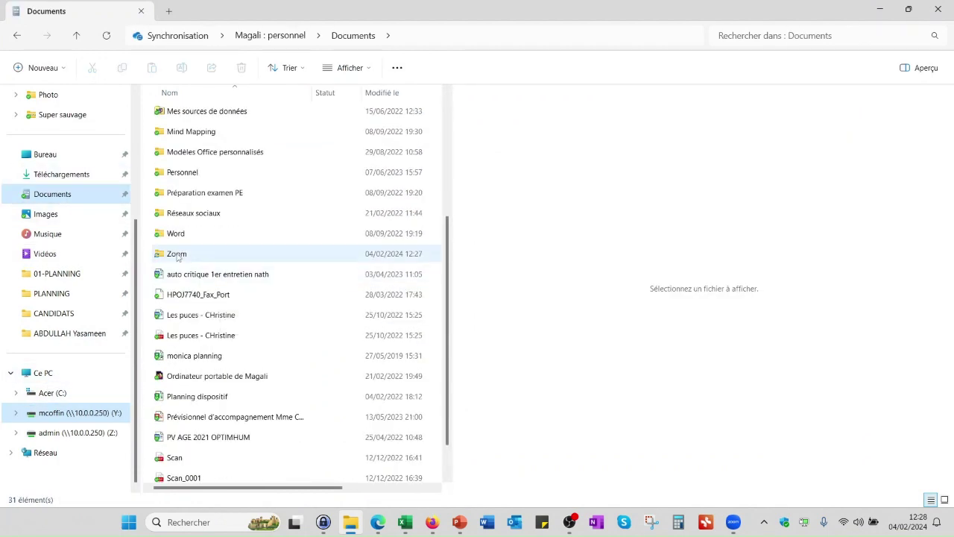
{"action": "left_click", "coordinate": [178, 254]}
{"action": "double_click", "coordinate": [178, 255]}
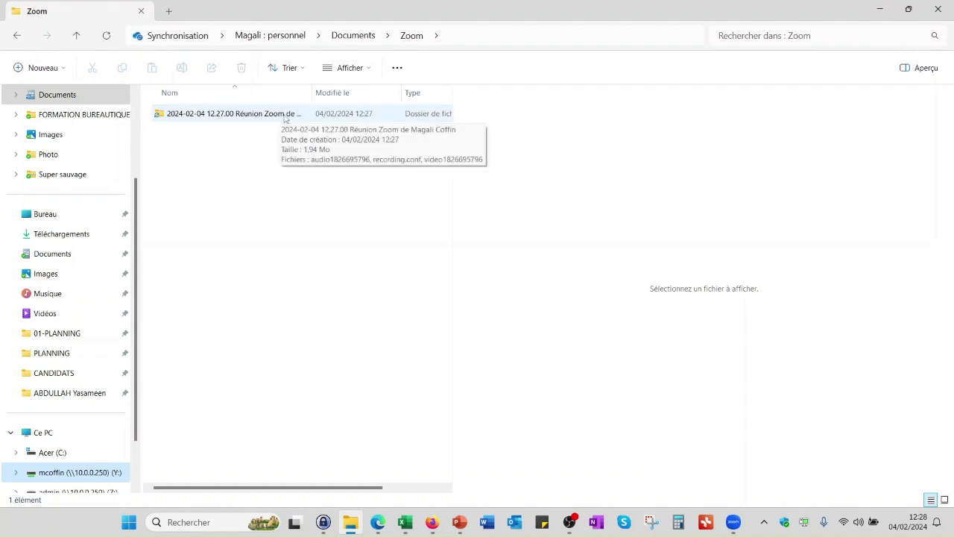
{"action": "double_click", "coordinate": [217, 114]}
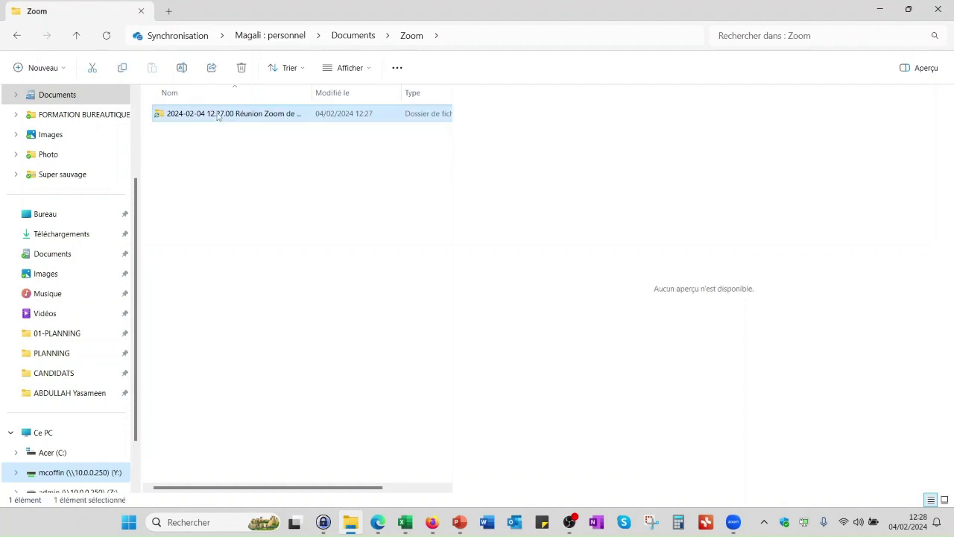